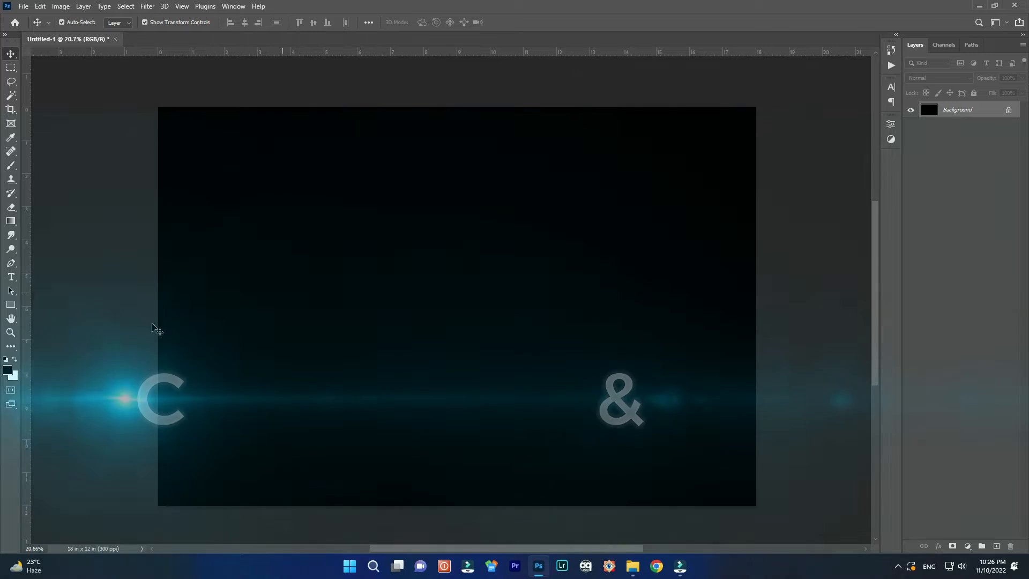
# Draw a red-filled square about 3.63 in wide near the page centre and round its corners to about 0.45 in
pyautogui.click(120, 22)
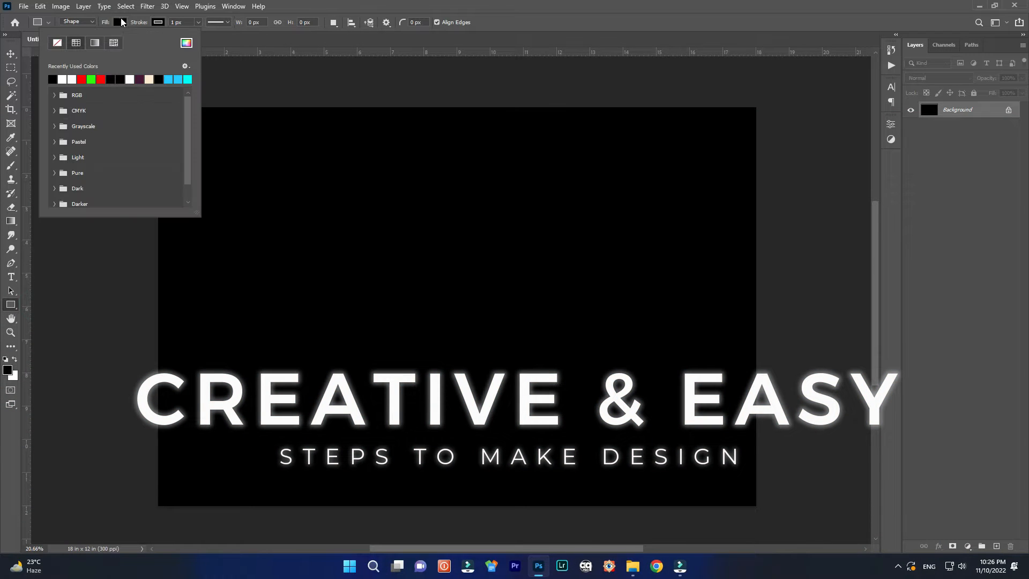
pyautogui.click(455, 232)
pyautogui.moveTo(470, 244); pyautogui.dragTo(613, 328)
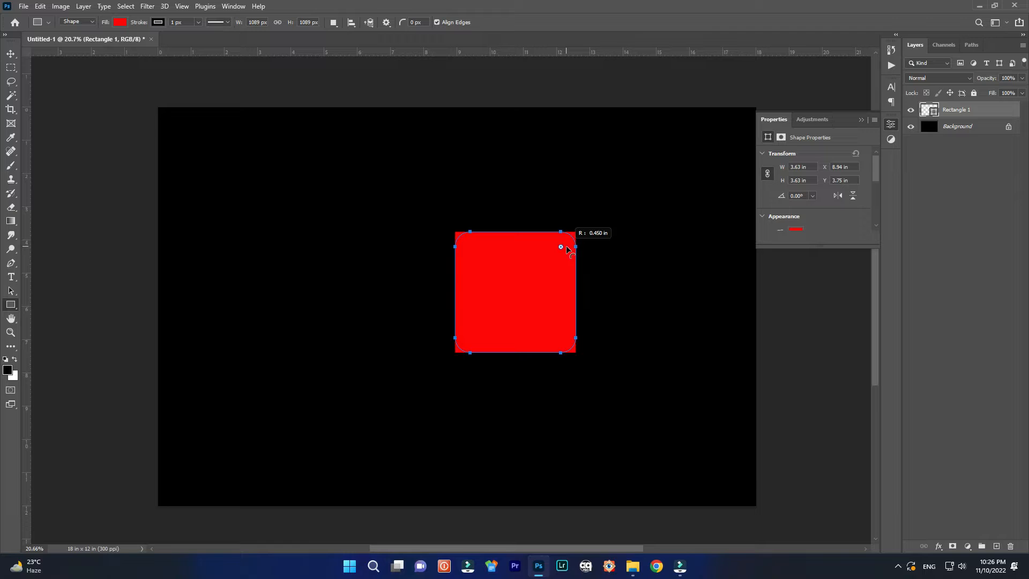
# Give the rounded square a white stroke about 12.87 px thick
pyautogui.moveTo(798, 247); pyautogui.dragTo(786, 336)
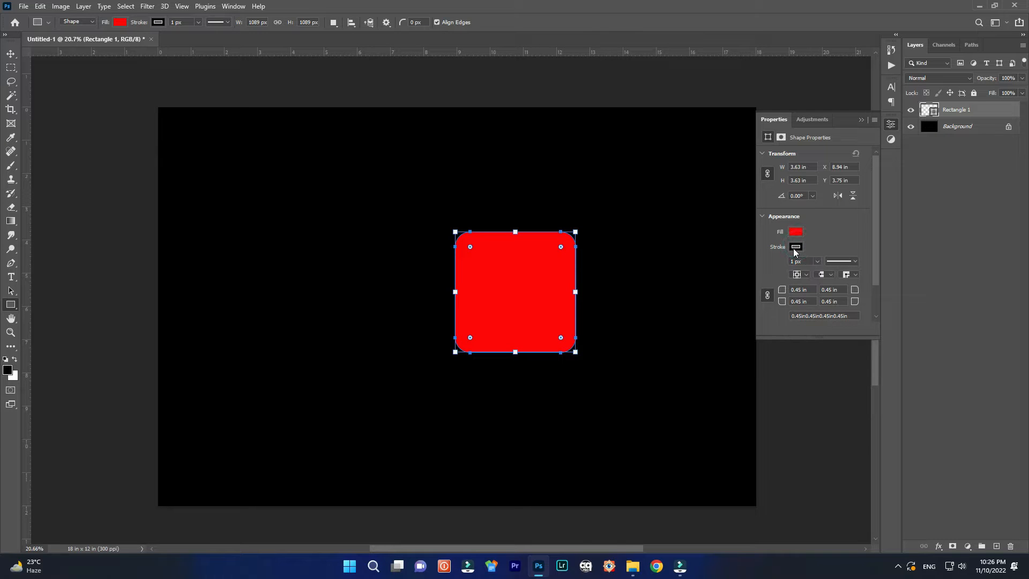
pyautogui.click(796, 247)
pyautogui.click(833, 243)
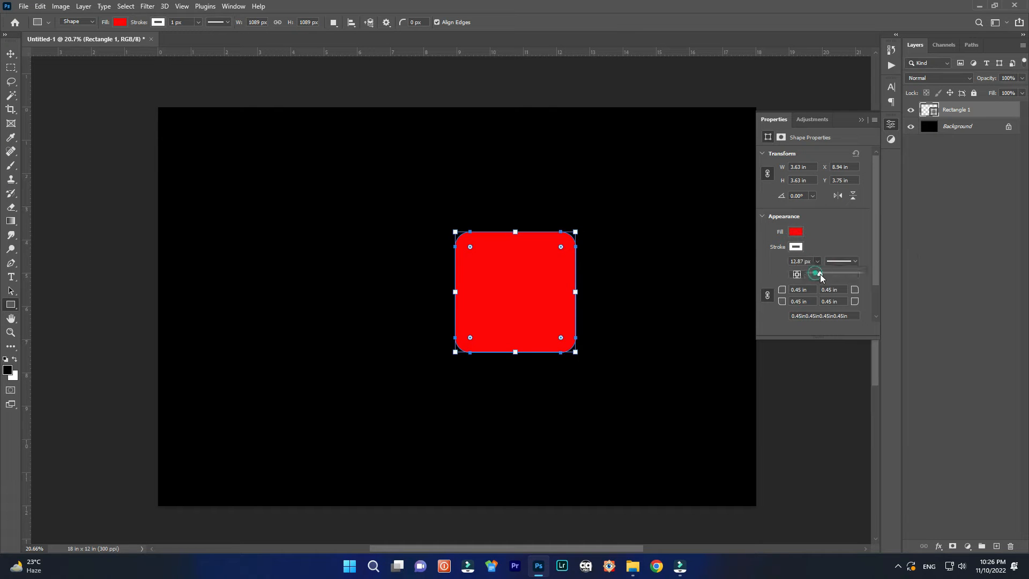
pyautogui.click(861, 120)
# Rotate the rounded red square by 45 degrees so it stands as a diamond
pyautogui.press('v')
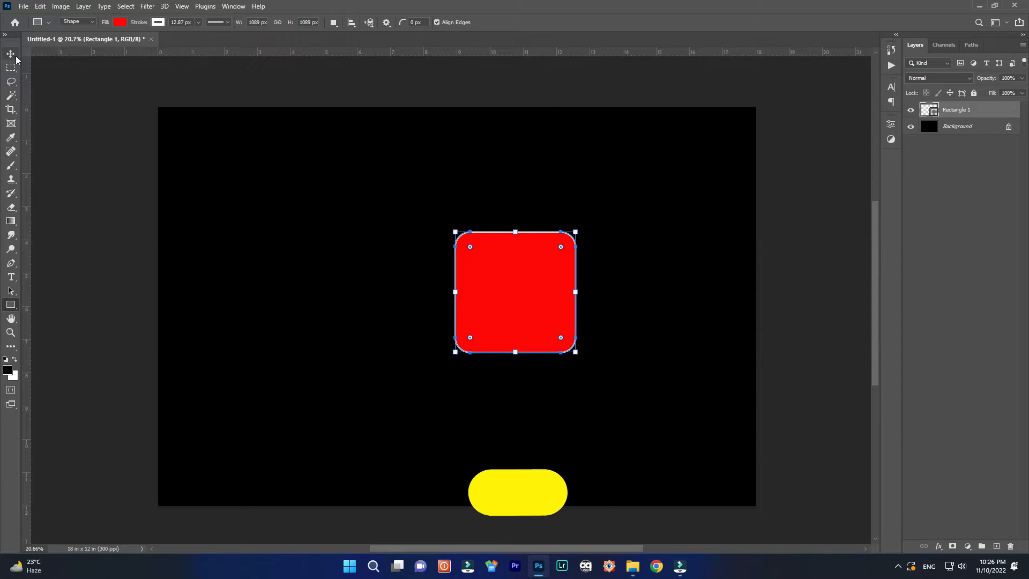
pyautogui.moveTo(500, 280); pyautogui.dragTo(264, 274)
pyautogui.hotkey('ctrl', 'z')
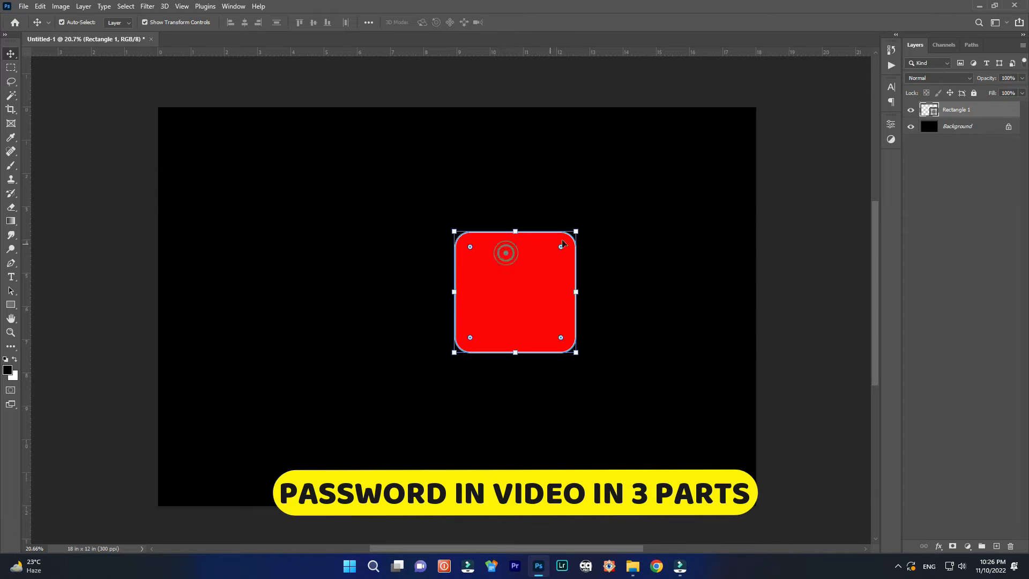
pyautogui.moveTo(586, 227); pyautogui.dragTo(518, 204)
pyautogui.press('Return')
# Enlarge the diamond to about 360% and place it so its tip points left from the page's right side
pyautogui.scroll(-2, 506, 328)
pyautogui.moveTo(578, 232); pyautogui.dragTo(776, 201)
pyautogui.moveTo(503, 284); pyautogui.dragTo(725, 295)
pyautogui.moveTo(629, 299); pyautogui.dragTo(604, 306)
pyautogui.moveTo(514, 135); pyautogui.dragTo(445, 78)
pyautogui.moveTo(604, 284)
pyautogui.mouseDown()
pyautogui.moveTo(601, 293)
pyautogui.moveTo(597, 257)
pyautogui.moveTo(597, 281)
pyautogui.mouseUp()
pyautogui.press('Return')
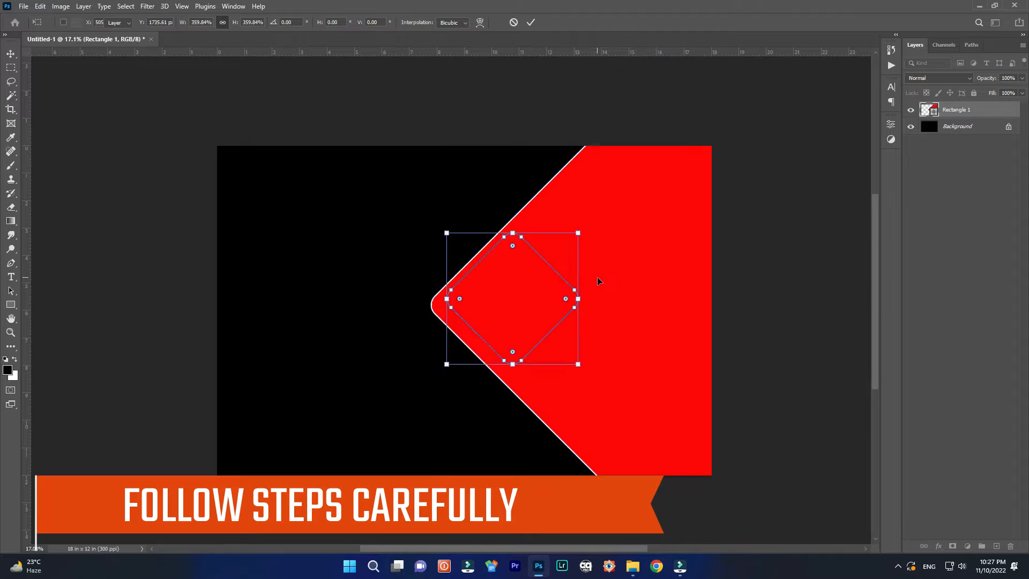
# Duplicate the large diamond, shrink the copy slightly inside it, and set the outer diamond's layer fill to 0%
pyautogui.scroll(-2, 623, 303)
pyautogui.click(571, 297)
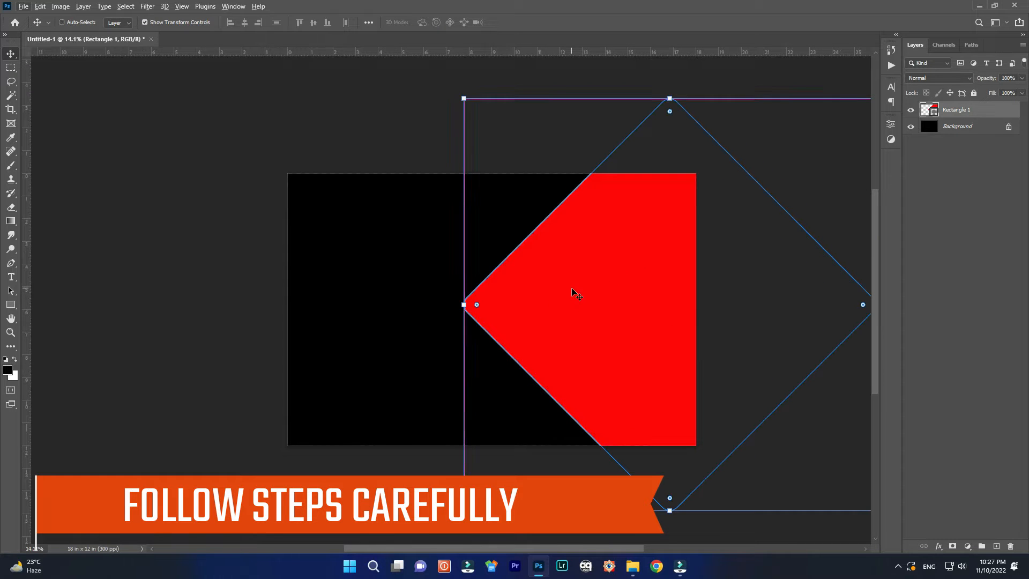
pyautogui.moveTo(464, 99); pyautogui.dragTo(449, 137)
pyautogui.press('Return')
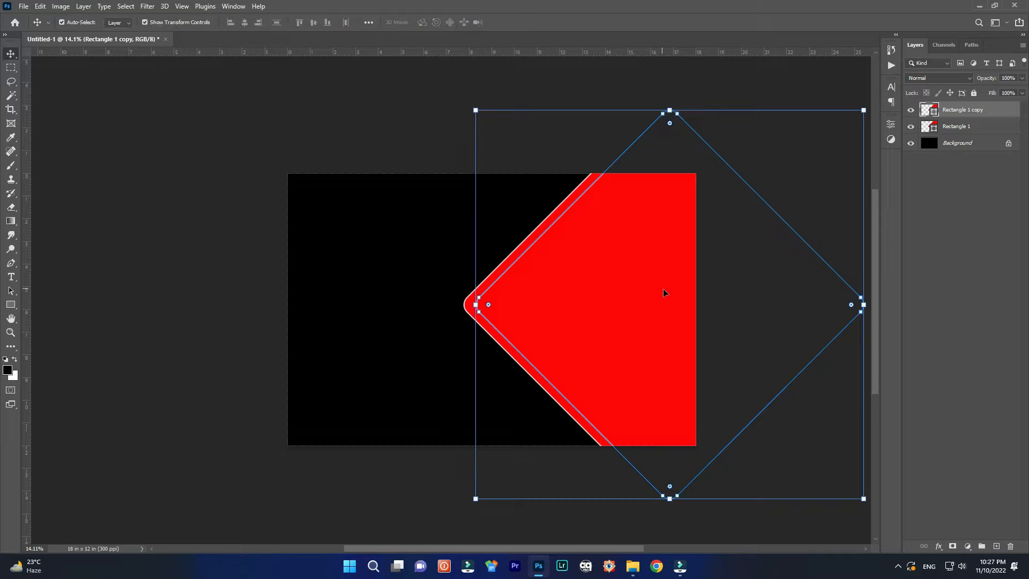
pyautogui.click(958, 126)
pyautogui.click(354, 473)
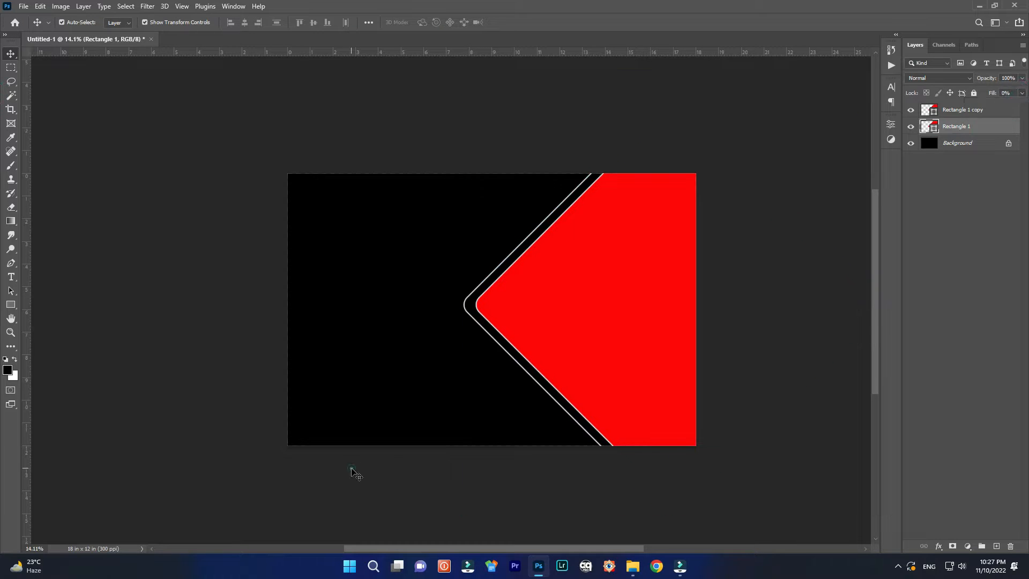
# Copy the inner red diamond as a much smaller one and place two overlapping small diamonds in the page's lower-left area
pyautogui.click(576, 318)
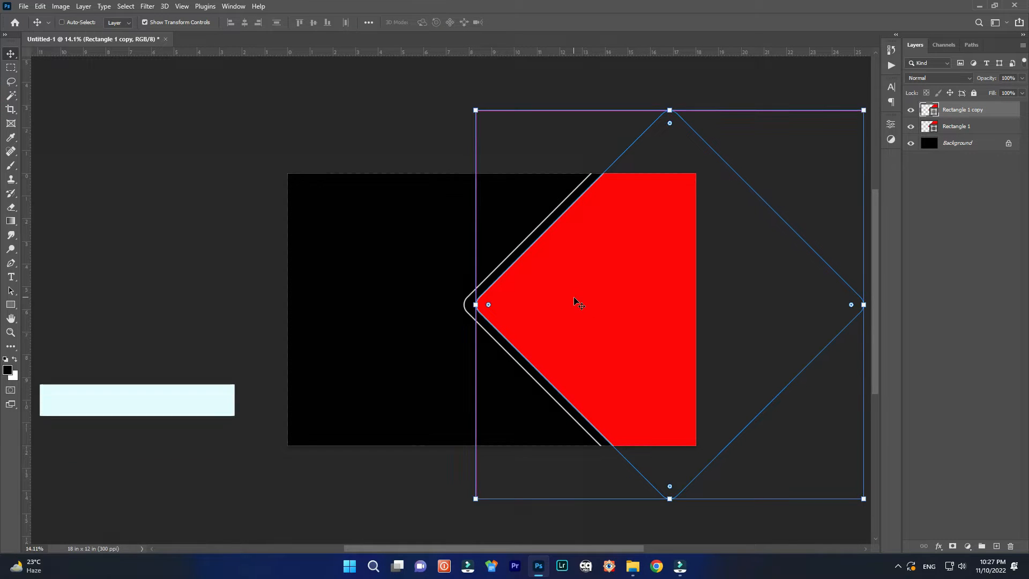
pyautogui.hotkey('ctrl', 'j')
pyautogui.moveTo(476, 110); pyautogui.dragTo(593, 228)
pyautogui.moveTo(652, 302); pyautogui.dragTo(450, 303)
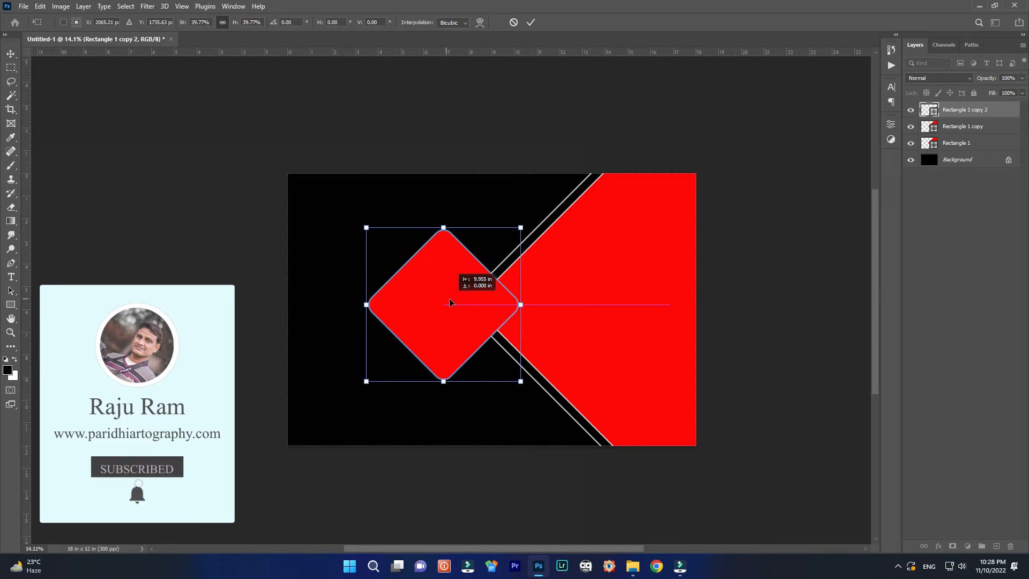
pyautogui.moveTo(366, 227); pyautogui.dragTo(393, 250)
pyautogui.moveTo(443, 304); pyautogui.dragTo(397, 356)
pyautogui.press('Return')
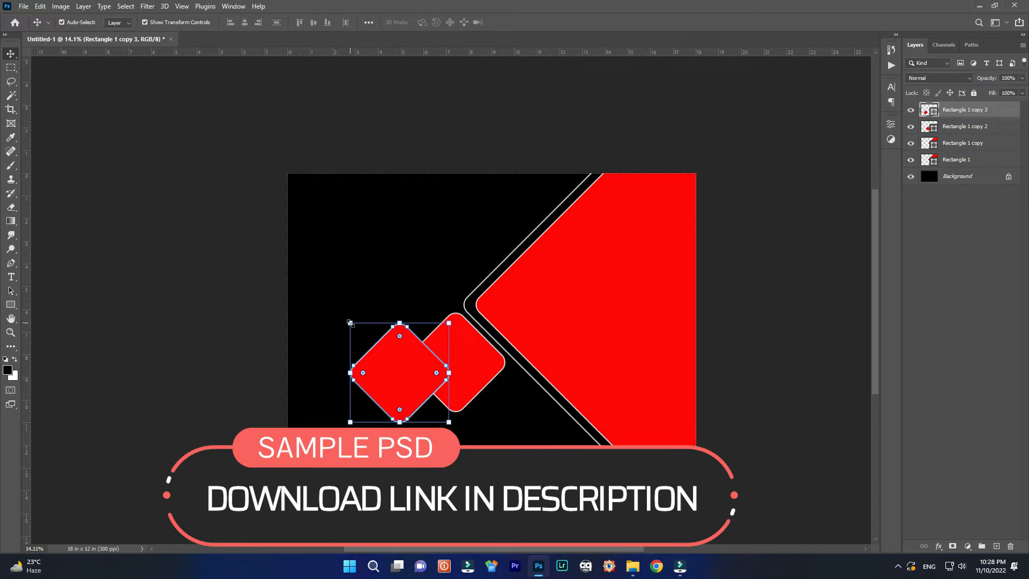
# Duplicate the left small diamond, enlarge the copy slightly behind both small diamonds, and set its layer fill to 0%
pyautogui.hotkey('ctrl', 'j')
pyautogui.hotkey('ctrl', 't')
pyautogui.moveTo(449, 323); pyautogui.dragTo(459, 313)
pyautogui.press('Return')
pyautogui.hotkey('ctrl', '[')
pyautogui.hotkey('ctrl', '[')
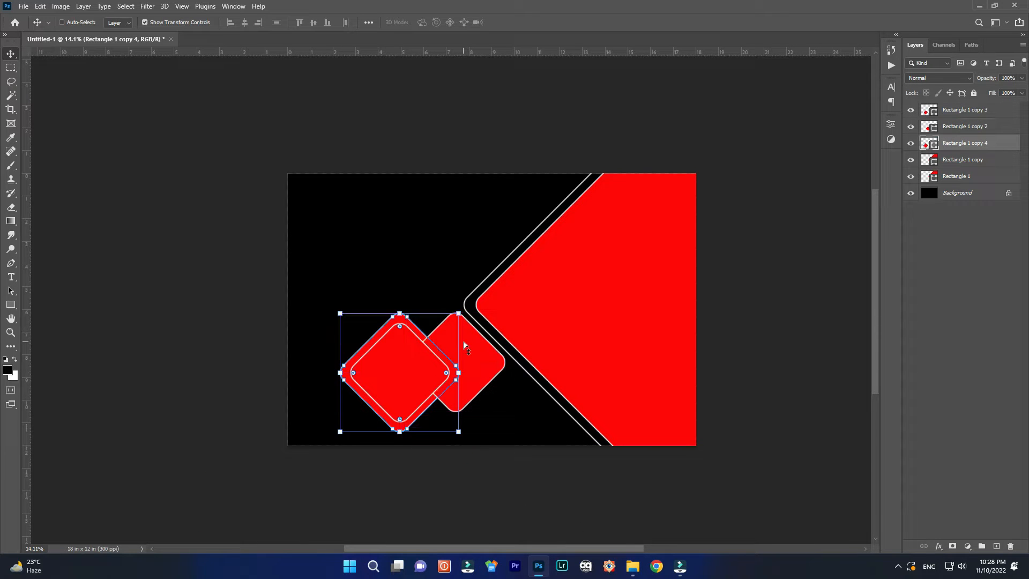
pyautogui.click(798, 244)
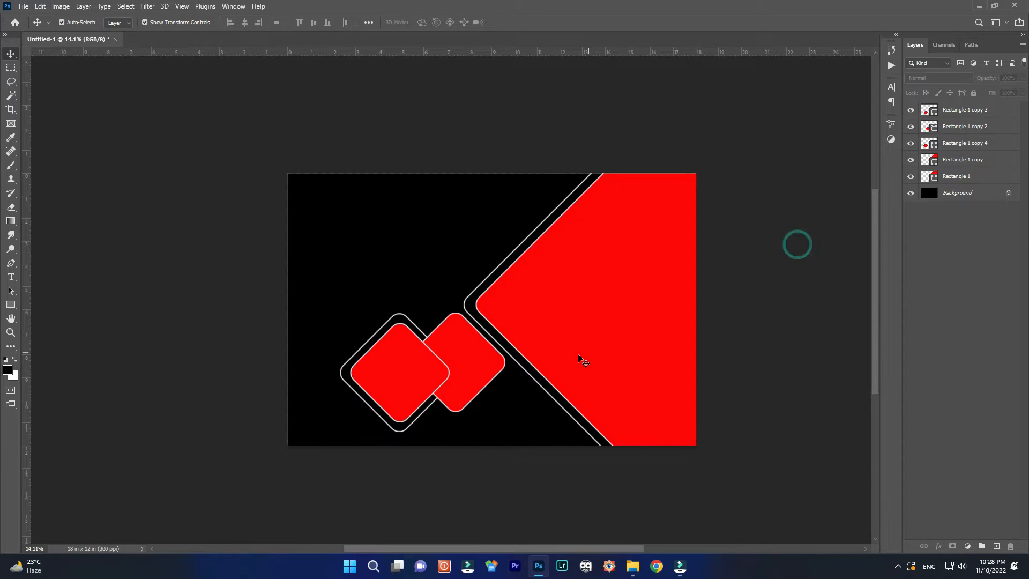
# Duplicate the left diamond's outline and place the copy around the right small diamond
pyautogui.click(358, 353)
pyautogui.scroll(1, 358, 352)
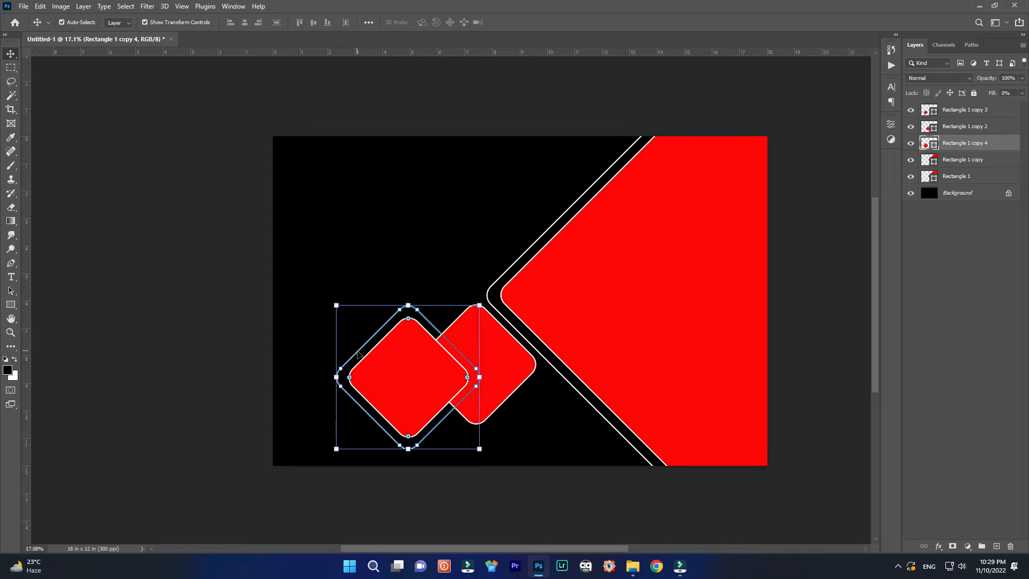
pyautogui.moveTo(366, 357); pyautogui.dragTo(434, 339)
pyautogui.click(198, 300)
# Scale all four small diamond shapes together slightly larger and position them in the page's lower-left area
pyautogui.click(500, 360)
pyautogui.moveTo(548, 375); pyautogui.dragTo(375, 421)
pyautogui.hotkey('ctrl', 't')
pyautogui.moveTo(337, 290); pyautogui.dragTo(401, 339)
pyautogui.moveTo(452, 371); pyautogui.dragTo(452, 278)
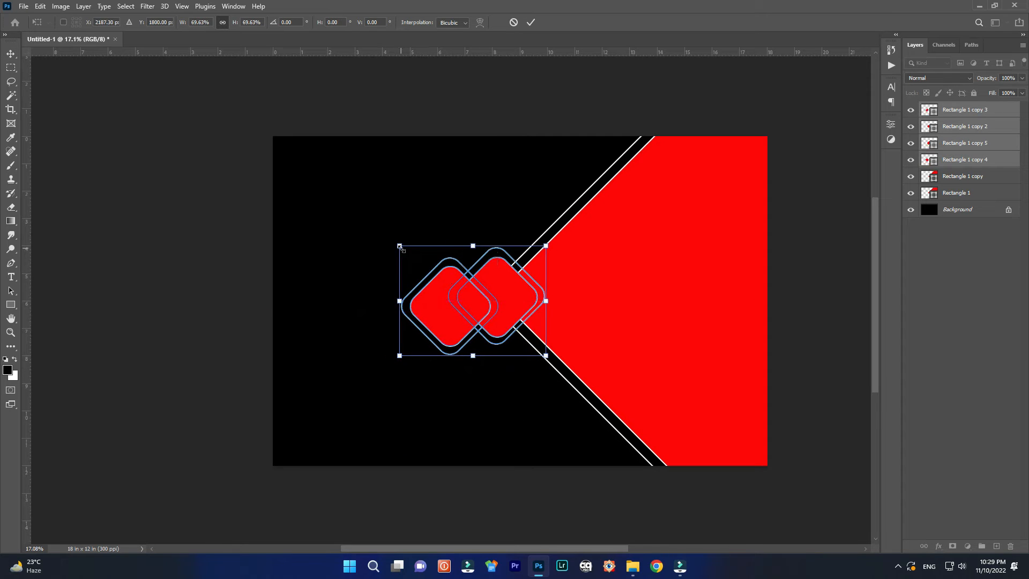
pyautogui.moveTo(401, 248); pyautogui.dragTo(308, 243)
pyautogui.moveTo(339, 356); pyautogui.dragTo(261, 373)
pyautogui.moveTo(393, 334); pyautogui.dragTo(391, 408)
pyautogui.moveTo(280, 471); pyautogui.dragTo(305, 432)
pyautogui.moveTo(425, 394); pyautogui.dragTo(416, 379)
pyautogui.press('Return')
pyautogui.click(245, 381)
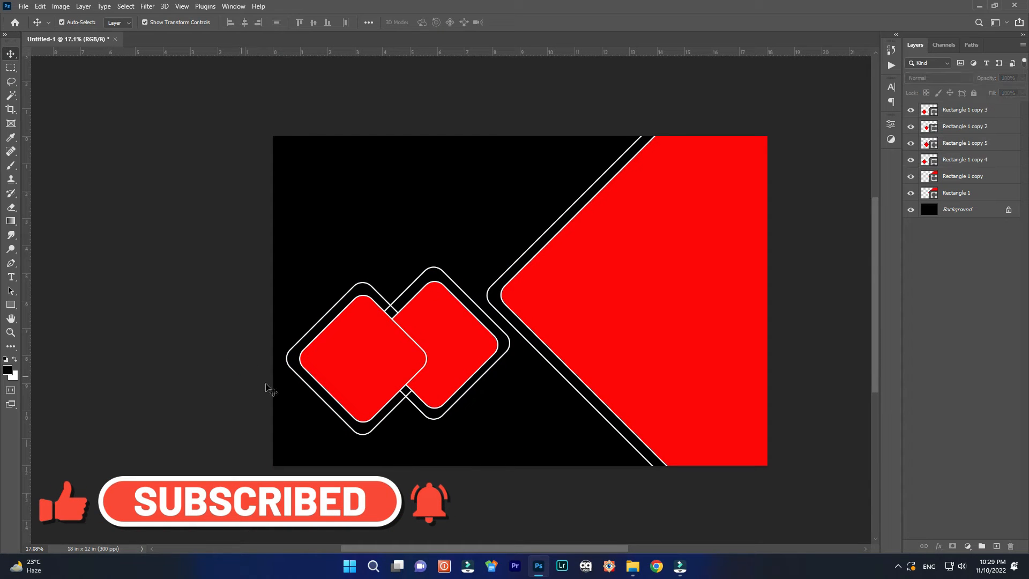
# Add near-white (fcfcfc) text reading 2023 below the right small diamond
pyautogui.scroll(-1, 248, 213)
pyautogui.scroll(2, 372, 407)
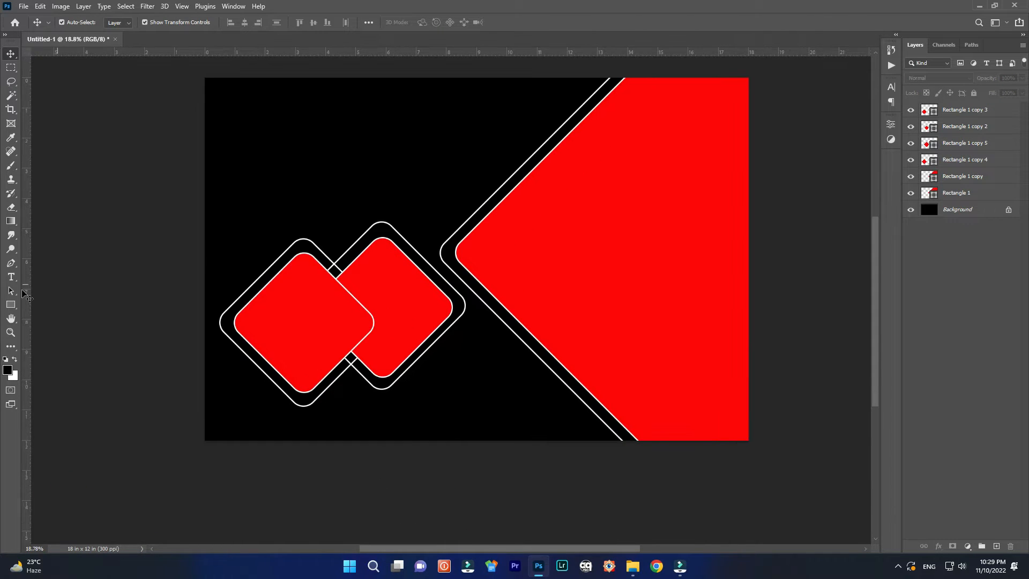
pyautogui.click(429, 22)
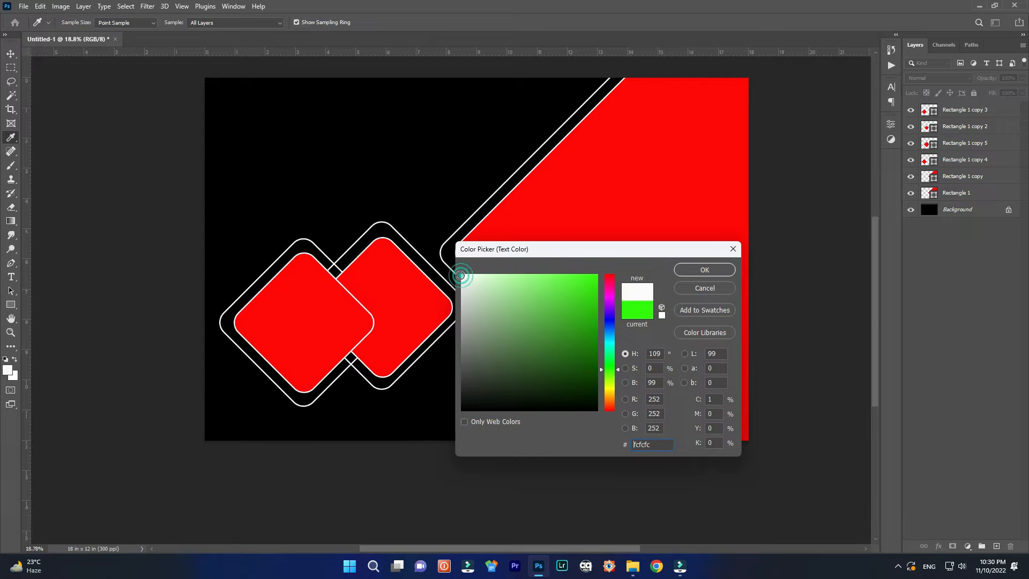
pyautogui.click(690, 271)
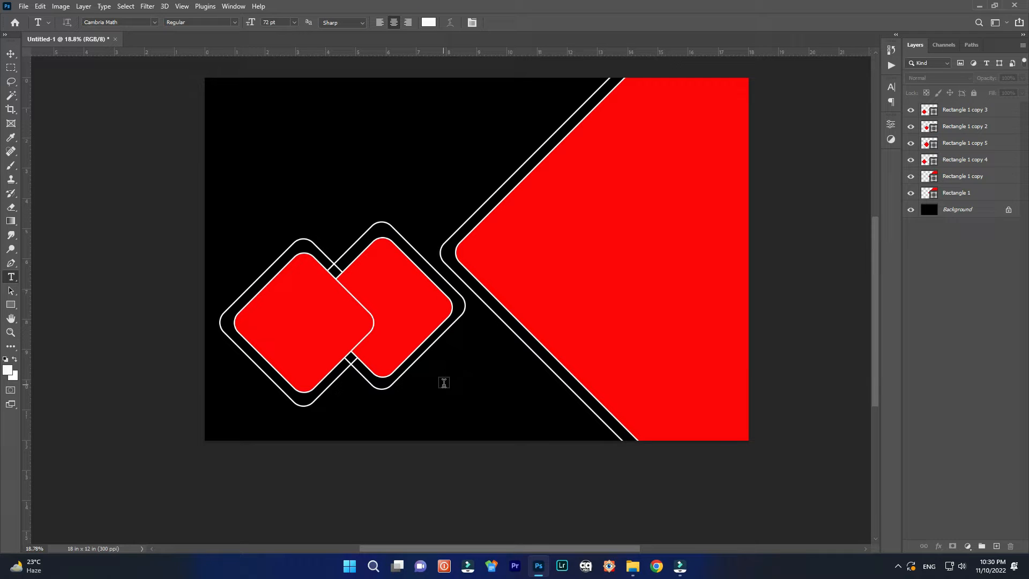
pyautogui.click(444, 382)
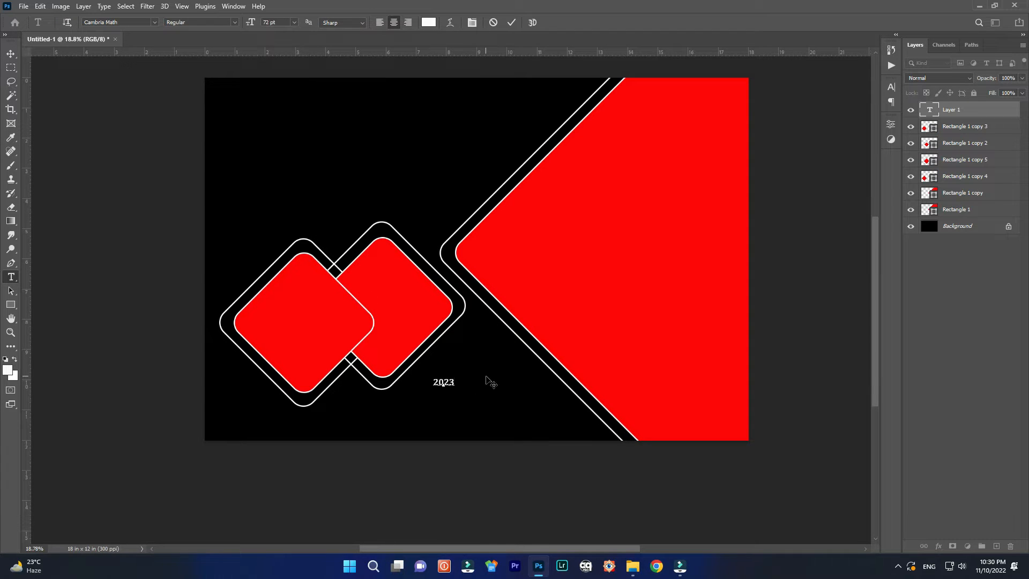
# Split the year text into 20 above 23 and set its line spacing to 24 pt
pyautogui.click(890, 88)
pyautogui.click(873, 115)
pyautogui.click(855, 249)
pyautogui.click(873, 116)
pyautogui.click(854, 233)
pyautogui.click(873, 116)
pyautogui.click(866, 212)
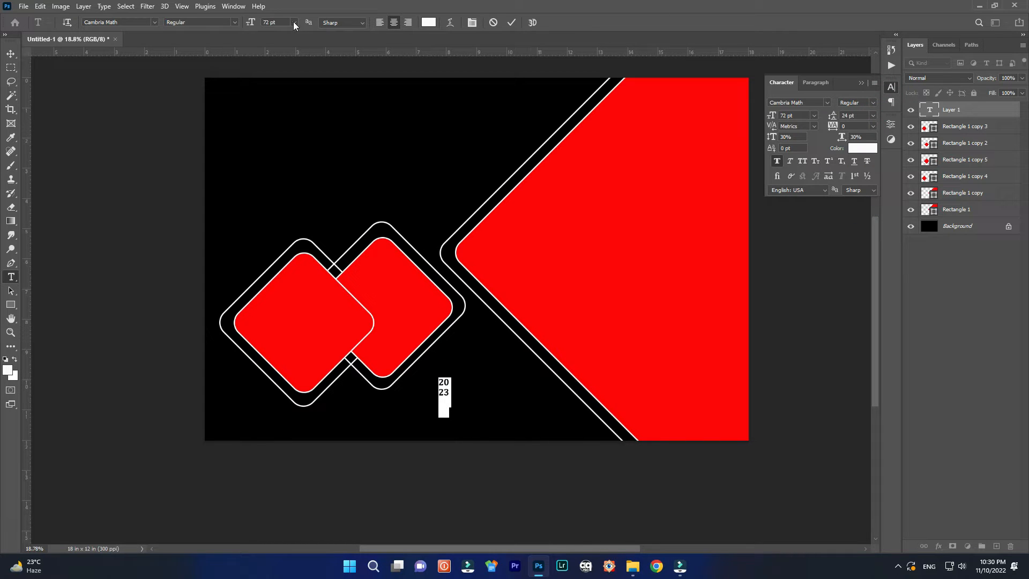
# Set the year text's font size to 177 pt and its line spacing to 49 pt
pyautogui.press('Up')
pyautogui.press('Up')
pyautogui.press('Up')
pyautogui.press('Up')
pyautogui.press('Up')
pyautogui.press('Up')
pyautogui.press('Up')
pyautogui.press('Up')
pyautogui.press('Up')
pyautogui.press('Up')
pyautogui.press('Up')
pyautogui.press('Up')
pyautogui.press('Up')
pyautogui.press('Up')
pyautogui.press('Up')
pyautogui.press('Up')
pyautogui.press('Up')
pyautogui.press('Up')
pyautogui.press('Up')
pyautogui.press('Up')
pyautogui.click(845, 114)
# Change the year text's font to Impact, enlarge it to about 254 pt, and place it in the page's lower-left corner
pyautogui.click(154, 23)
pyautogui.click(184, 76)
pyautogui.click(10, 54)
pyautogui.moveTo(444, 376); pyautogui.dragTo(254, 434)
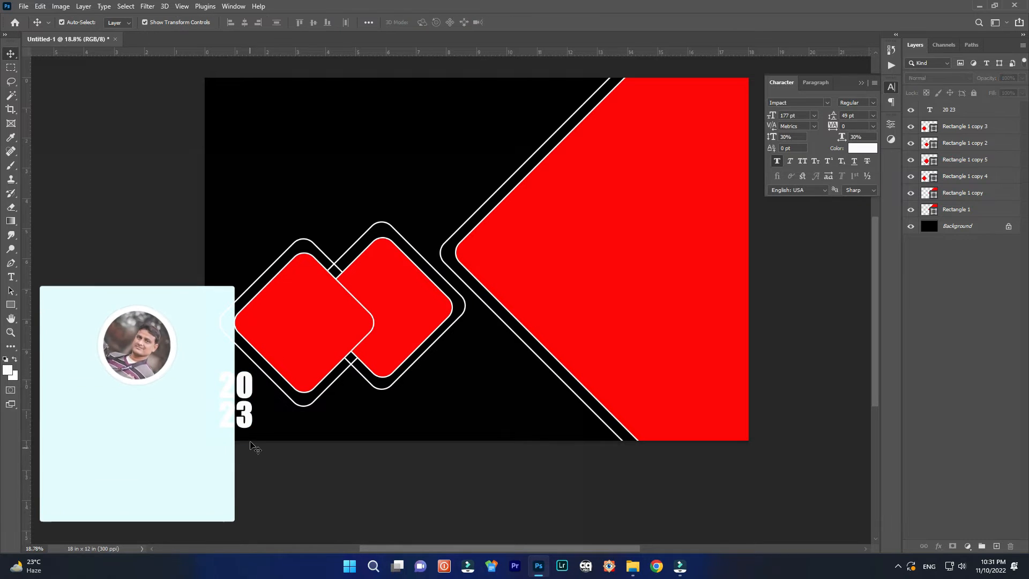
# Recolour only the 23 line of the year text to dark grey
pyautogui.doubleClick(253, 406)
pyautogui.moveTo(253, 407); pyautogui.dragTo(211, 407)
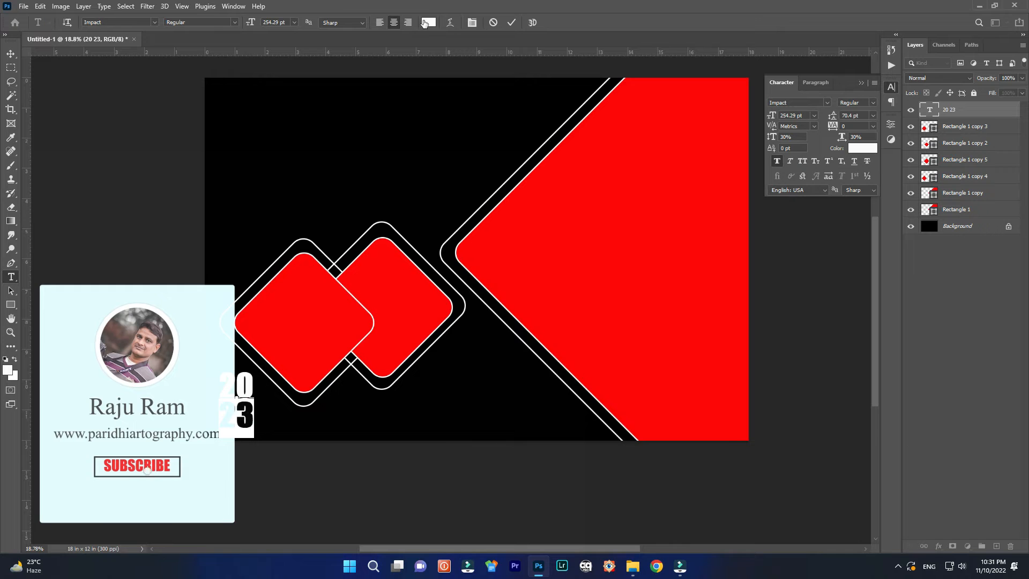
pyautogui.click(427, 22)
pyautogui.click(465, 299)
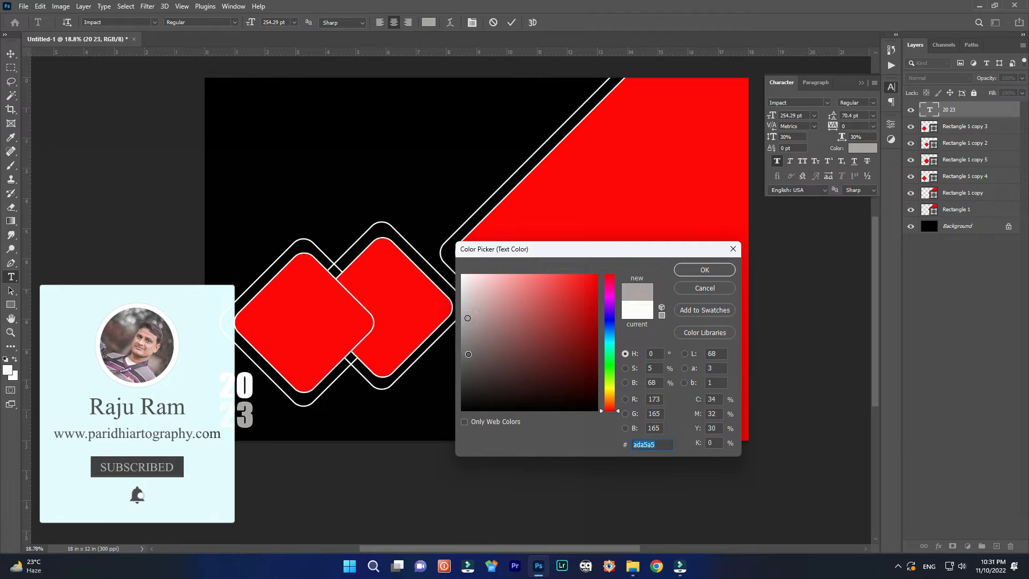
pyautogui.click(705, 272)
pyautogui.click(11, 53)
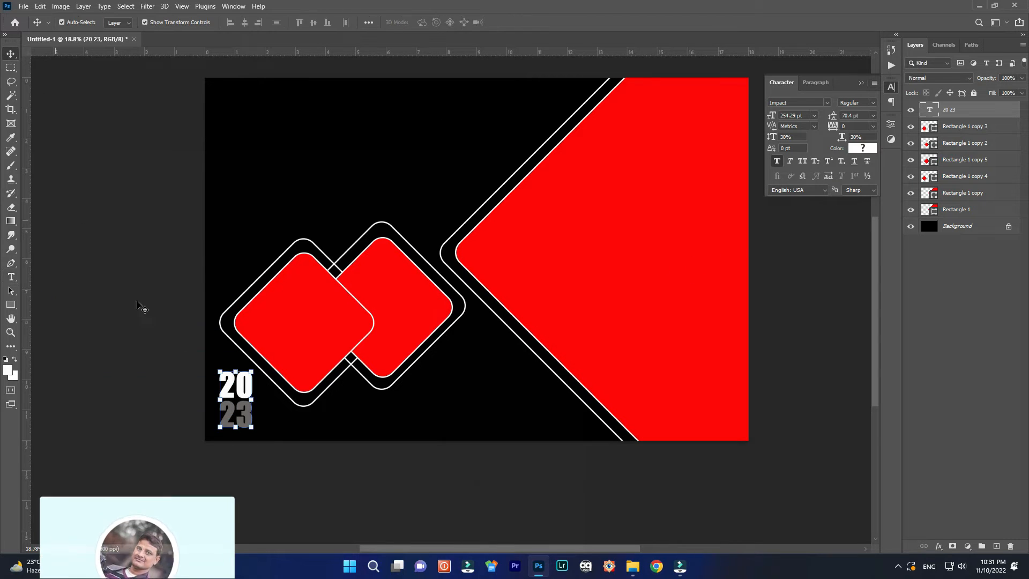
pyautogui.click(288, 452)
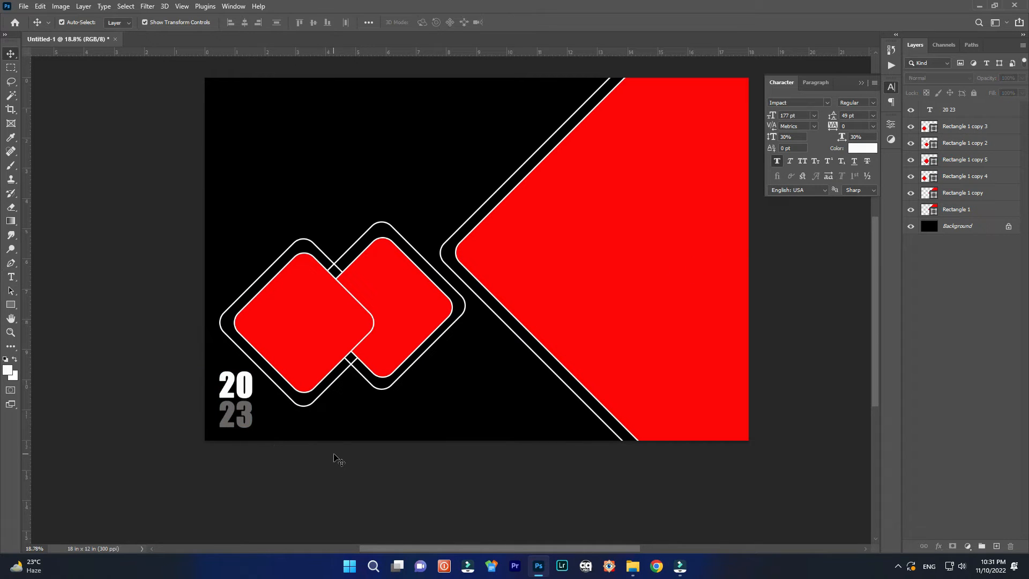
# Duplicate the year text to the right of the small diamonds and replace the copy's wording with the first partner's name
pyautogui.click(236, 393)
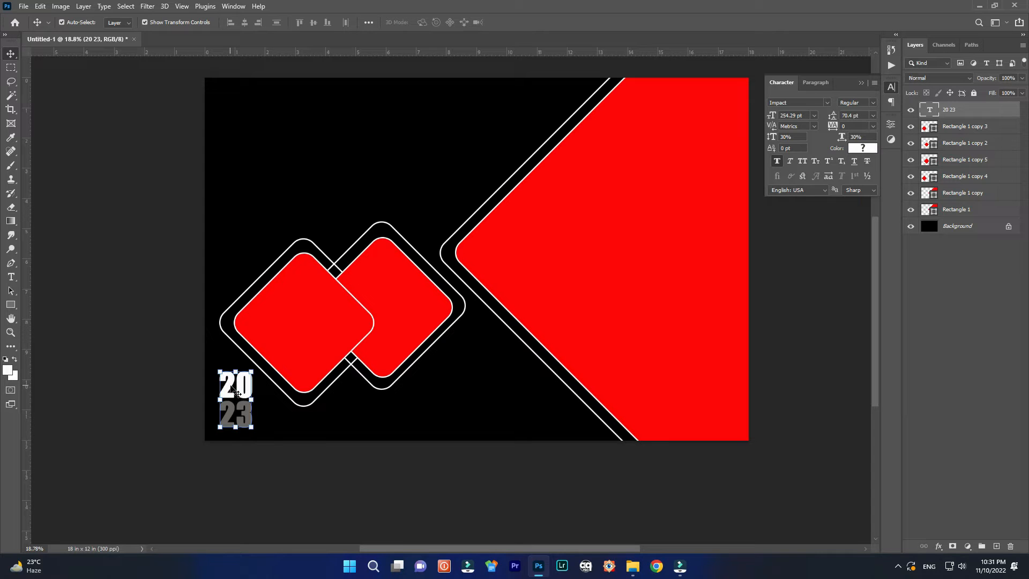
pyautogui.moveTo(227, 386); pyautogui.dragTo(468, 377)
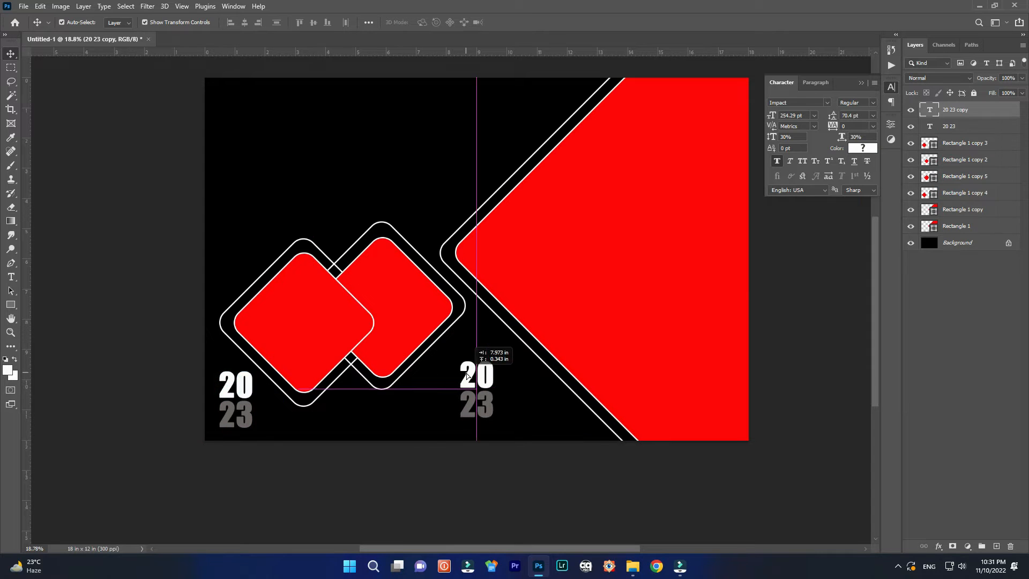
pyautogui.doubleClick(930, 111)
pyautogui.write('Sweta')
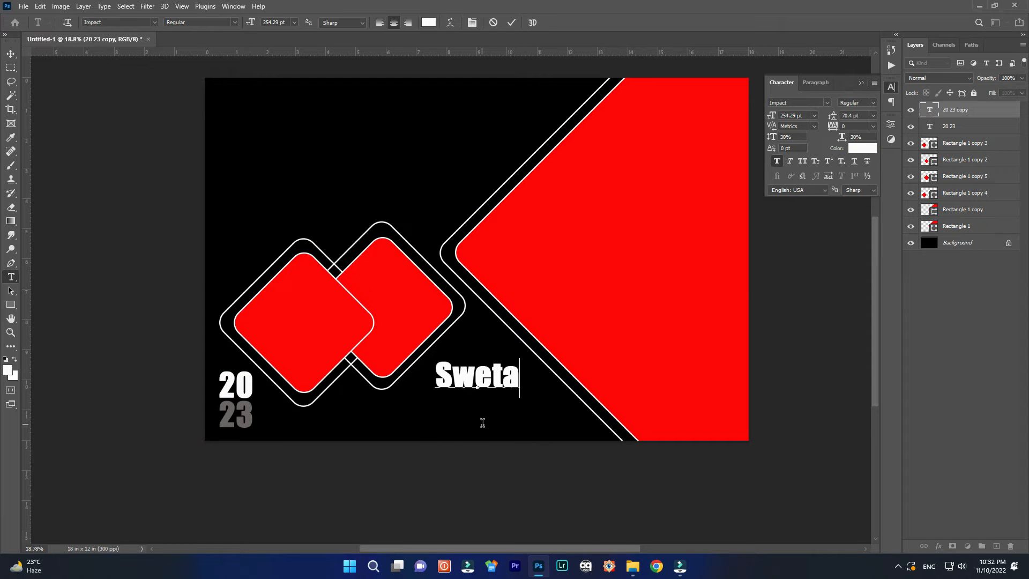
pyautogui.click(11, 56)
pyautogui.moveTo(459, 380); pyautogui.dragTo(459, 386)
# Change the name text's font to Loveya Script Italic
pyautogui.doubleClick(930, 110)
pyautogui.click(154, 23)
pyautogui.click(182, 66)
pyautogui.click(11, 54)
# Duplicate the script name just below and replace the copy's wording with the second partner's name
pyautogui.moveTo(452, 382); pyautogui.dragTo(422, 411)
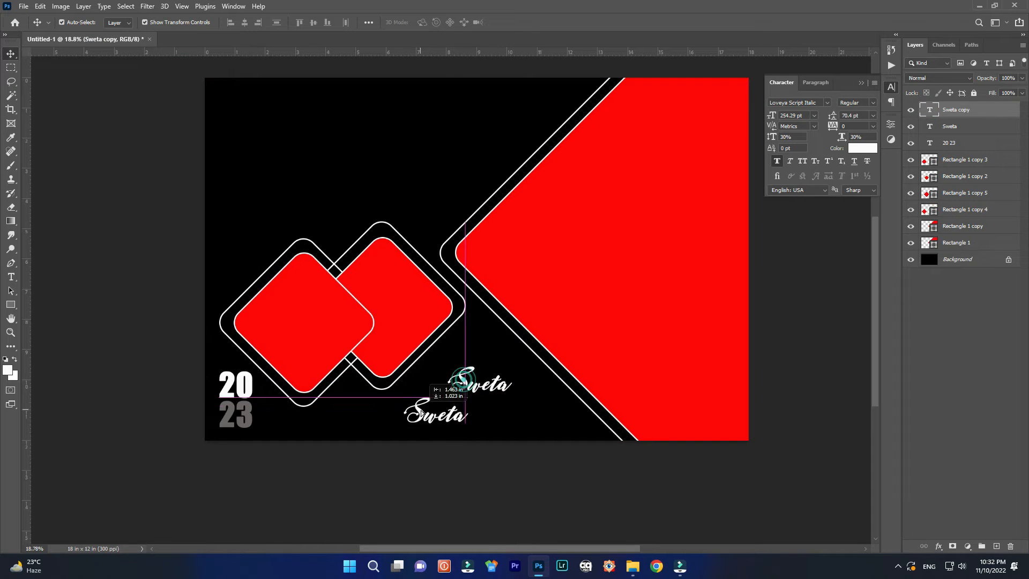
pyautogui.doubleClick(924, 110)
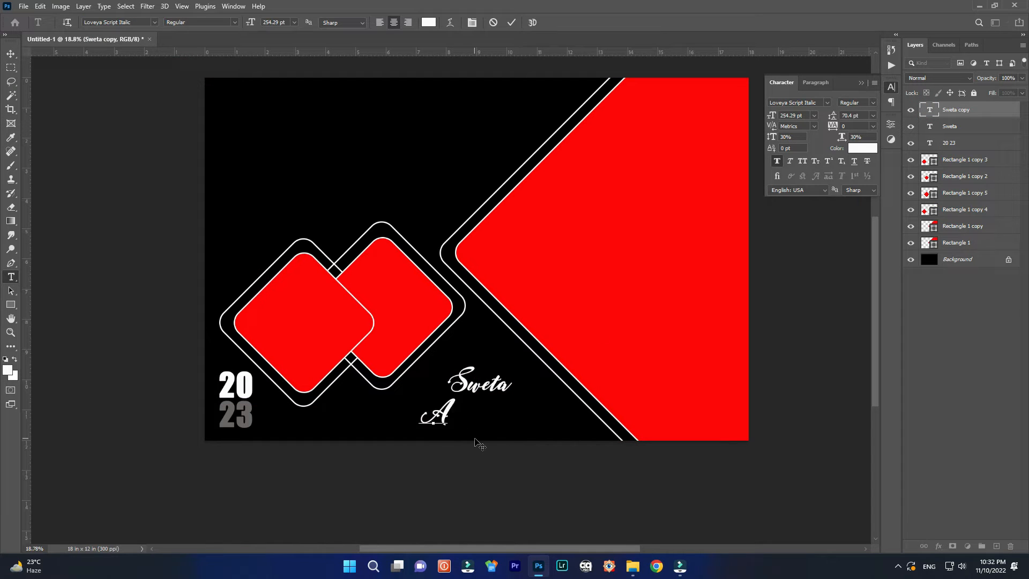
pyautogui.write('Amar')
pyautogui.click(11, 54)
# Enlarge both script names and stack them between the small diamonds and the large diamond's lower edge
pyautogui.moveTo(429, 413); pyautogui.dragTo(407, 401)
pyautogui.moveTo(478, 387); pyautogui.dragTo(530, 328)
pyautogui.hotkey('ctrl', 't')
pyautogui.moveTo(481, 362); pyautogui.dragTo(491, 372)
pyautogui.click(449, 461)
pyautogui.moveTo(432, 408); pyautogui.dragTo(520, 409)
pyautogui.hotkey('ctrl', 't')
pyautogui.moveTo(537, 429); pyautogui.dragTo(493, 413)
pyautogui.press('Return')
pyautogui.click(369, 466)
# Duplicate the year text towards the names, replace the copy's wording with an ampersand, and colour it red
pyautogui.moveTo(236, 405); pyautogui.dragTo(392, 428)
pyautogui.doubleClick(930, 143)
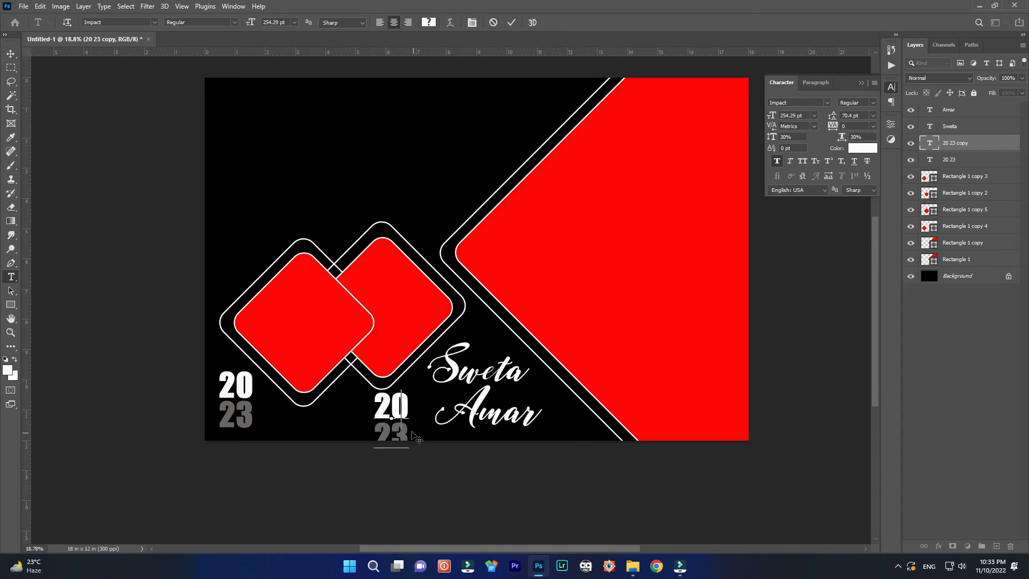
pyautogui.hotkey('ctrl', 'a')
pyautogui.click(863, 149)
pyautogui.click(594, 278)
pyautogui.click(705, 270)
# Enlarge the red ampersand and place it at the left side of the two stacked names
pyautogui.moveTo(400, 408); pyautogui.dragTo(432, 433)
pyautogui.moveTo(409, 409); pyautogui.dragTo(461, 397)
pyautogui.press('Return')
# Scale the lower script name down to about 79% and place it beside the red ampersand
pyautogui.scroll(2, 528, 464)
pyautogui.click(482, 433)
pyautogui.scroll(1, 479, 430)
pyautogui.moveTo(605, 383); pyautogui.dragTo(574, 403)
pyautogui.moveTo(528, 440); pyautogui.dragTo(533, 435)
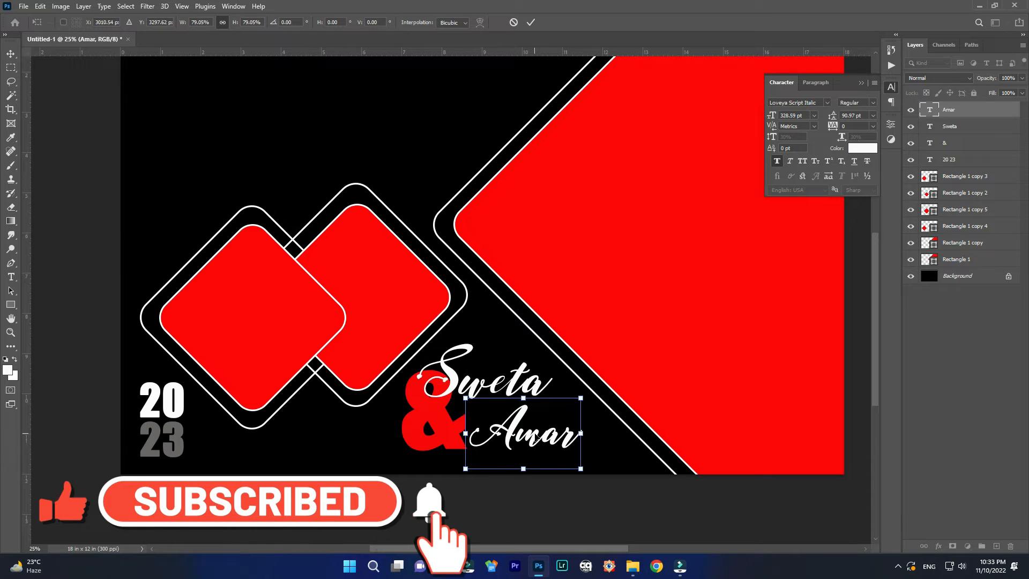
pyautogui.press('Return')
# Shrink the upper script name and position it just above the lower name beside the ampersand
pyautogui.scroll(2, 443, 386)
pyautogui.moveTo(454, 387); pyautogui.dragTo(455, 411)
pyautogui.hotkey('ctrl', 't')
pyautogui.moveTo(404, 353); pyautogui.dragTo(439, 369)
pyautogui.moveTo(488, 395); pyautogui.dragTo(500, 388)
pyautogui.moveTo(565, 356); pyautogui.dragTo(578, 353)
pyautogui.click(647, 463)
# Set the red ampersand's opacity to 80%
pyautogui.click(434, 406)
pyautogui.press('8')
pyautogui.click(506, 481)
pyautogui.scroll(-6, 384, 447)
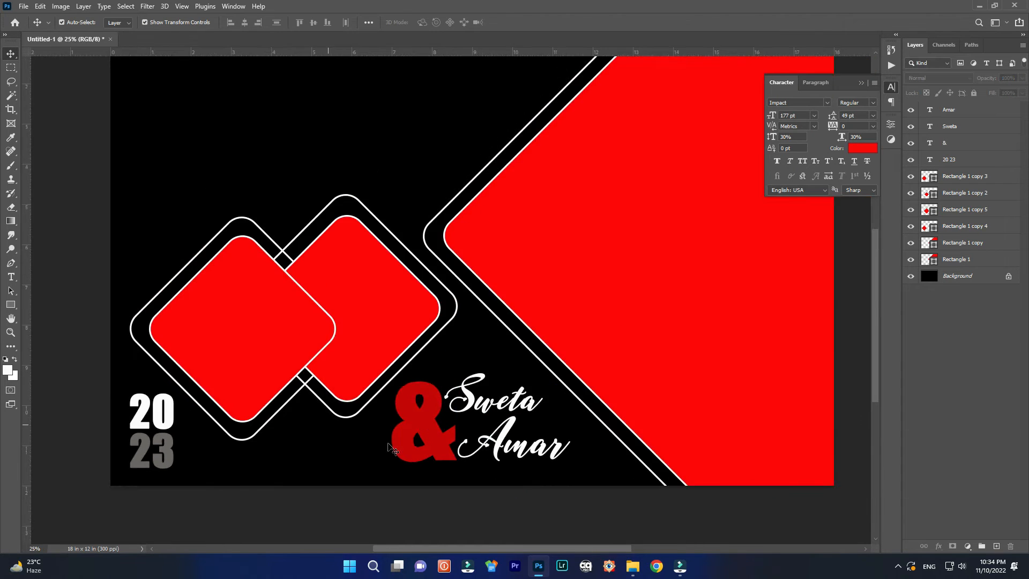
# Place the photo DSC_3406 above the large red diamond, clip it to that shape and scale it to fill the diamond
pyautogui.click(544, 249)
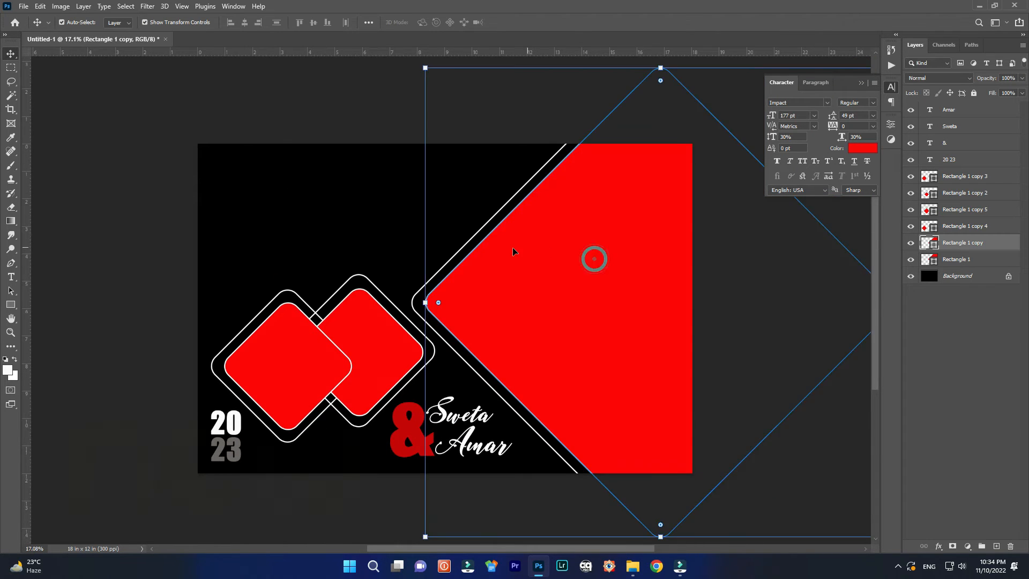
pyautogui.scroll(-2, 513, 248)
pyautogui.click(632, 566)
pyautogui.moveTo(640, 236); pyautogui.dragTo(590, 427)
pyautogui.press('Return')
pyautogui.hotkey('ctrl', 'alt', 'g')
pyautogui.moveTo(551, 161); pyautogui.dragTo(629, 111)
pyautogui.moveTo(551, 265); pyautogui.dragTo(641, 285)
pyautogui.press('Return')
# Adjust the bride photo in the large diamond to brightness 60 and contrast 37
pyautogui.hotkey('alt', 'i')
pyautogui.press('a')
pyautogui.press('c')
pyautogui.moveTo(568, 162); pyautogui.dragTo(588, 163)
pyautogui.moveTo(568, 187); pyautogui.dragTo(587, 187)
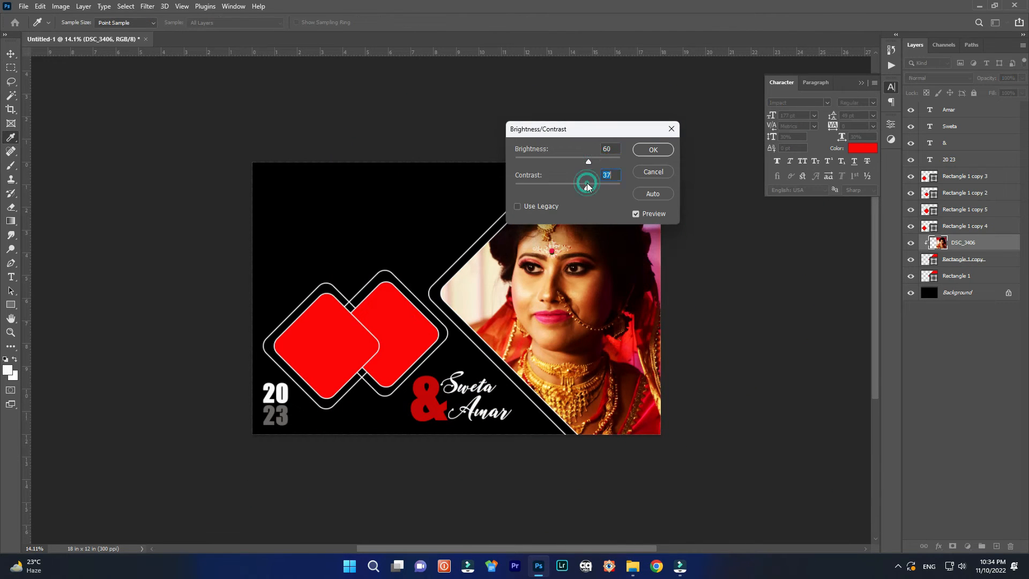
pyautogui.click(652, 150)
# Blend the large bride photo with Multiply and darken it with Levels, lowering the midtones and the output white level
pyautogui.click(939, 78)
pyautogui.click(933, 117)
pyautogui.hotkey('ctrl', 'l')
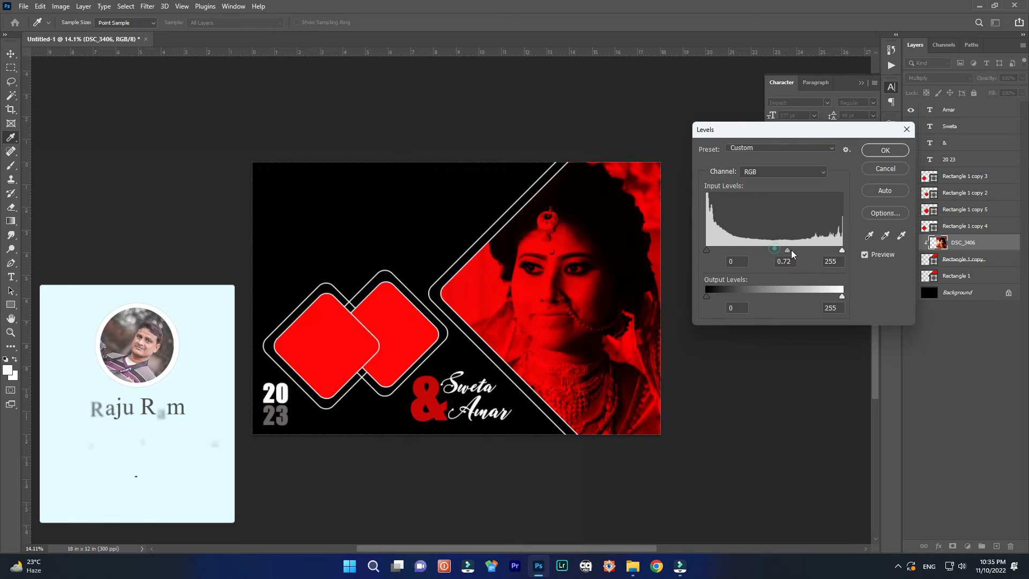
pyautogui.moveTo(774, 250); pyautogui.dragTo(783, 249)
pyautogui.moveTo(842, 296); pyautogui.dragTo(821, 295)
pyautogui.press('Return')
pyautogui.click(751, 370)
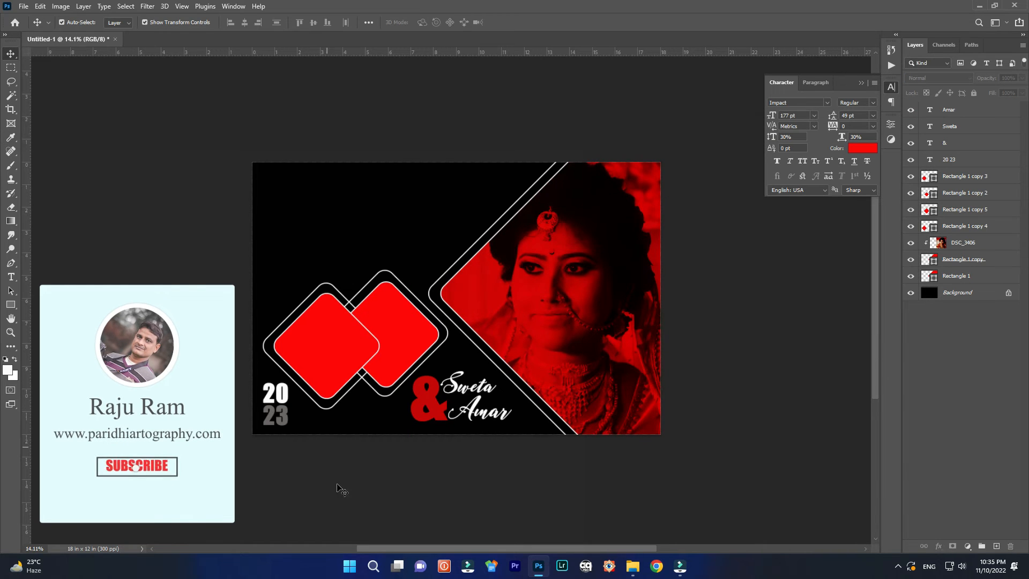
# Place the couple photo DSC_3416 behind all shapes and text and scale it to cover the page's upper-left area
pyautogui.click(632, 566)
pyautogui.moveTo(703, 234); pyautogui.dragTo(488, 400)
pyautogui.moveTo(416, 242); pyautogui.dragTo(345, 229)
pyautogui.moveTo(182, 149); pyautogui.dragTo(219, 172)
pyautogui.moveTo(383, 209); pyautogui.dragTo(379, 197)
pyautogui.press('Return')
pyautogui.hotkey('ctrl', 'shift', '[')
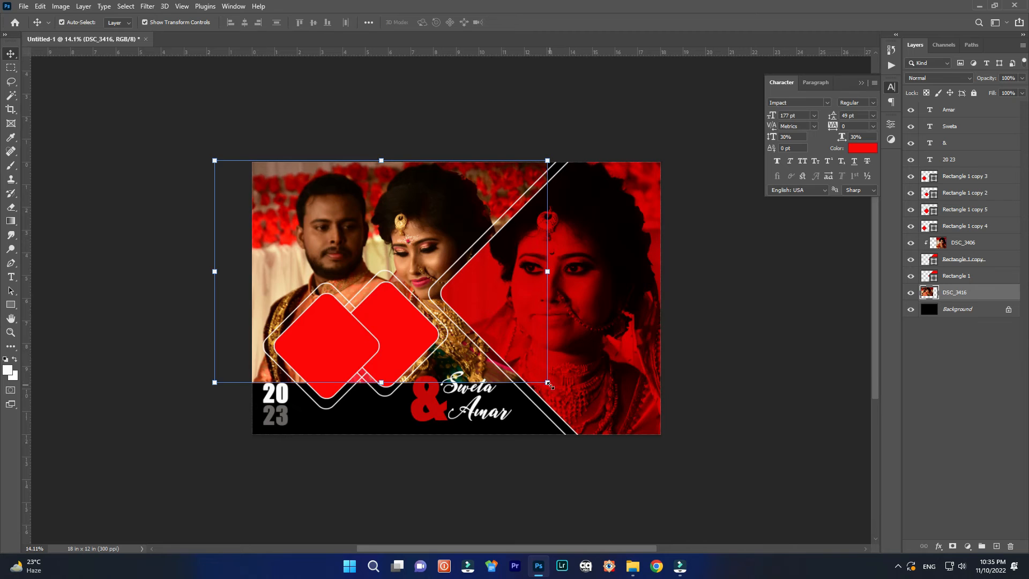
pyautogui.moveTo(548, 382); pyautogui.dragTo(502, 352)
pyautogui.moveTo(456, 300); pyautogui.dragTo(457, 294)
pyautogui.press('Return')
# Add a black layer mask to the couple photo and reveal the couple with a large soft white brush
pyautogui.keyDown('alt'); pyautogui.click(954, 546); pyautogui.keyUp('alt')
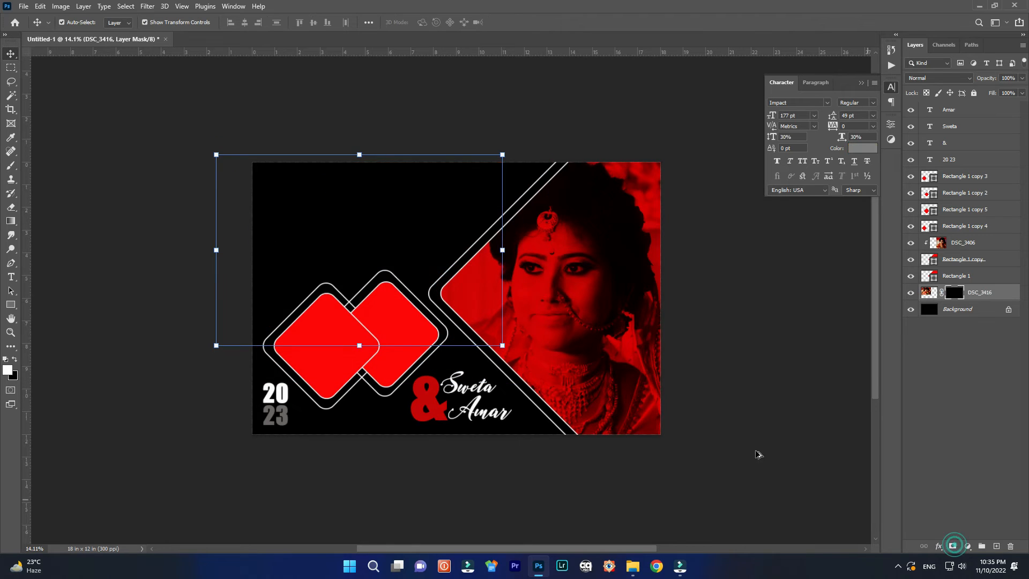
pyautogui.press('b')
pyautogui.moveTo(322, 231)
pyautogui.mouseDown()
pyautogui.moveTo(386, 193)
pyautogui.moveTo(276, 265)
pyautogui.moveTo(232, 332)
pyautogui.mouseUp()
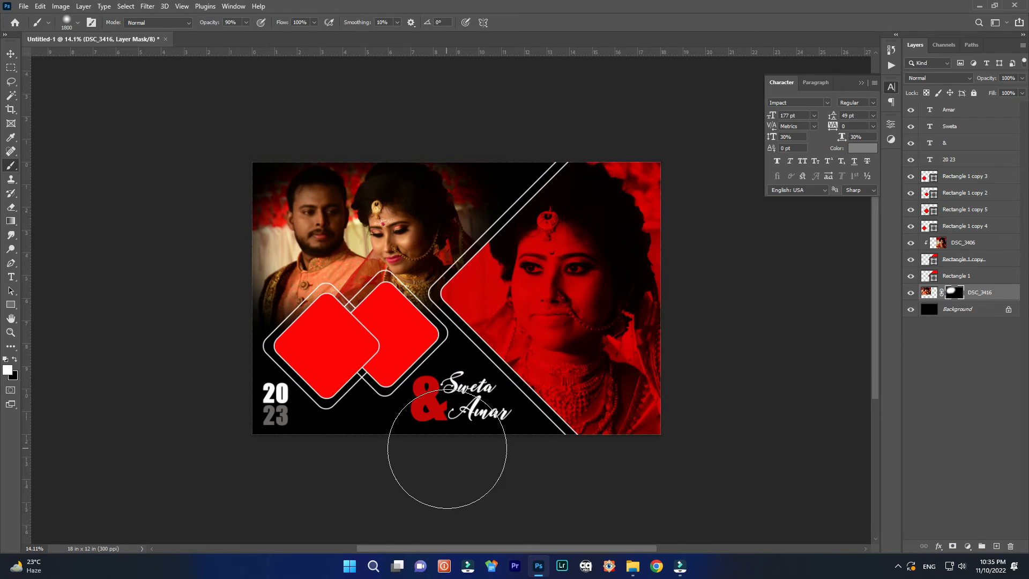
# Set the couple photo's blend mode to Luminosity and raise its brightness to about 46
pyautogui.press('v')
pyautogui.click(934, 79)
pyautogui.click(909, 337)
pyautogui.click(761, 352)
pyautogui.click(384, 339)
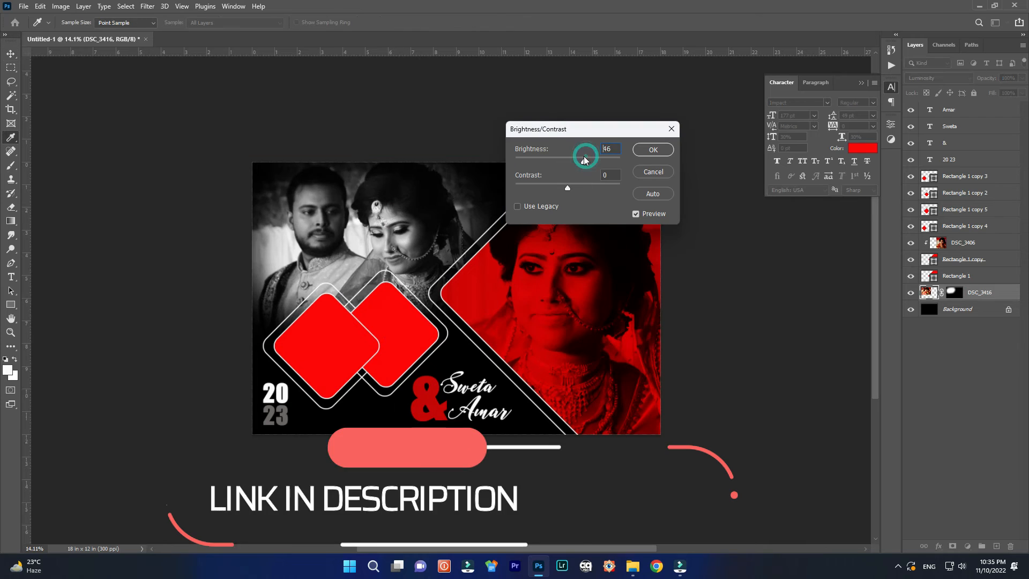
pyautogui.press('Return')
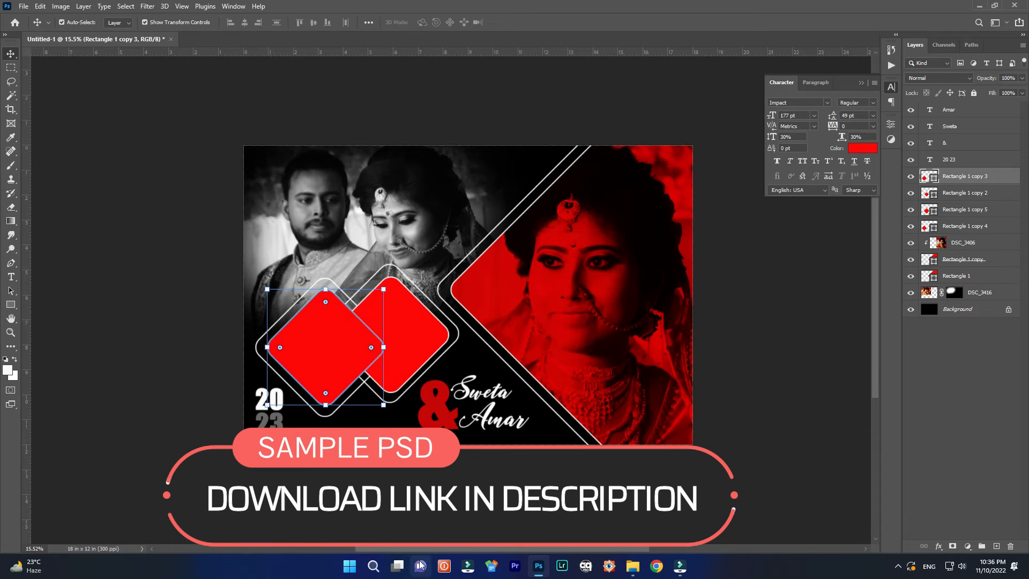
# Place the groom photo DSC_3014 above the front small diamond and clip it to that shape
pyautogui.click(632, 566)
pyautogui.scroll(1, 429, 215)
pyautogui.moveTo(394, 160); pyautogui.dragTo(317, 327)
pyautogui.press('Return')
pyautogui.keyDown('alt'); pyautogui.click(973, 183); pyautogui.keyUp('alt')
# Scale and position the groom photo to fill the front small diamond, and brighten it with Curves
pyautogui.moveTo(692, 146); pyautogui.dragTo(555, 237)
pyautogui.moveTo(448, 272); pyautogui.dragTo(286, 321)
pyautogui.moveTo(220, 290); pyautogui.dragTo(216, 287)
pyautogui.press('Return')
pyautogui.hotkey('ctrl', 'm')
pyautogui.moveTo(746, 224); pyautogui.dragTo(752, 204)
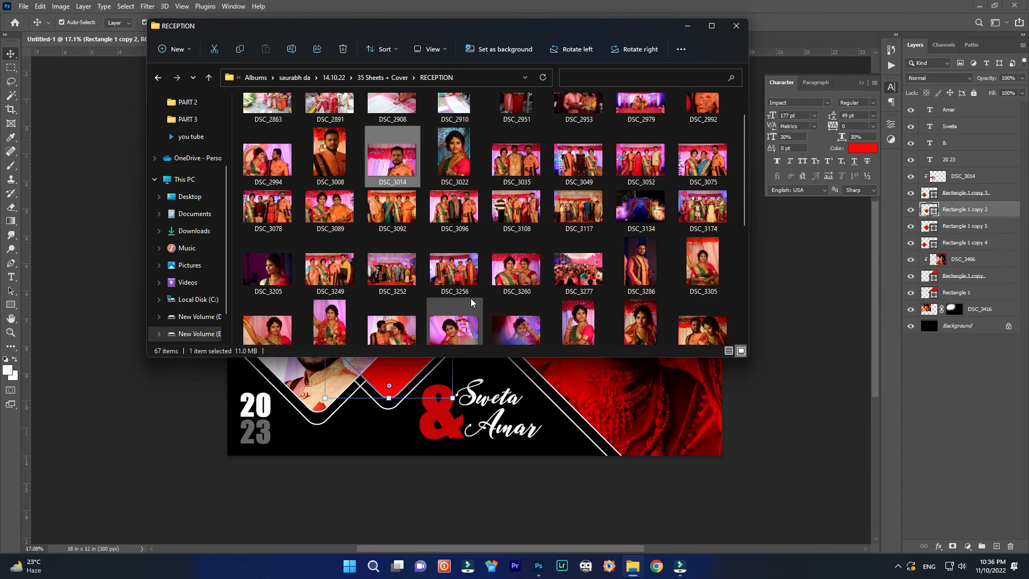
# Place the bride photo DSC_3022 above the rear small diamond and clip it to that shape
pyautogui.scroll(-1, 332, 320)
pyautogui.moveTo(329, 301); pyautogui.dragTo(393, 140)
pyautogui.moveTo(455, 126); pyautogui.dragTo(373, 427)
pyautogui.press('Return')
pyautogui.keyDown('alt'); pyautogui.click(939, 218); pyautogui.keyUp('alt')
# Scale down the clipped bride photo and centre her in the visible part of the rear small diamond
pyautogui.moveTo(584, 127); pyautogui.dragTo(509, 236)
pyautogui.moveTo(485, 278); pyautogui.dragTo(401, 326)
pyautogui.moveTo(431, 396); pyautogui.dragTo(469, 406)
pyautogui.moveTo(422, 338); pyautogui.dragTo(427, 354)
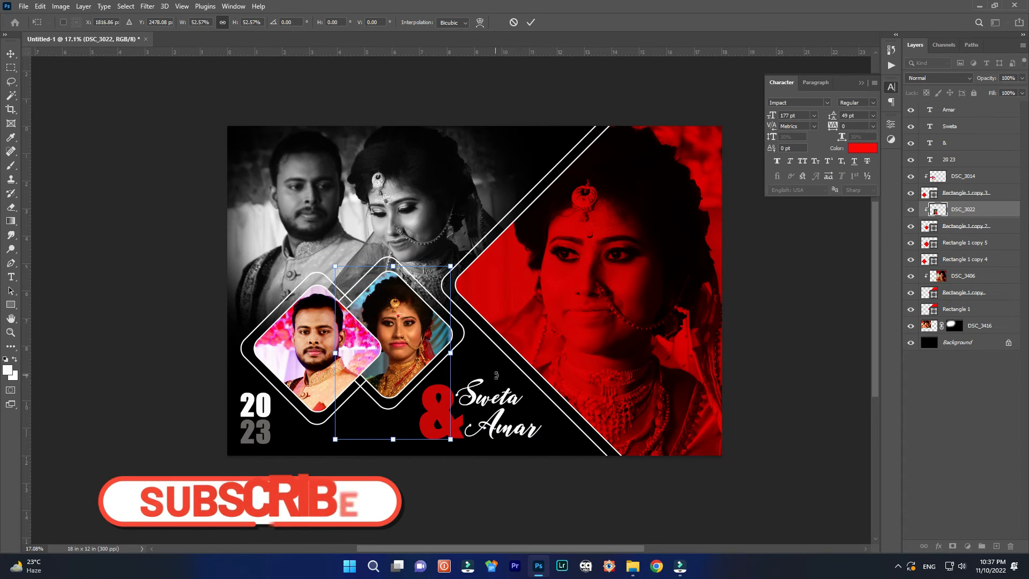
pyautogui.hotkey('shift', 'Right')
pyautogui.hotkey('shift', 'Right')
pyautogui.hotkey('shift', 'Right')
pyautogui.press('Return')
# Brighten the bride photo in the rear small diamond with Brightness/Contrast and adjust its colour balance
pyautogui.hotkey('alt', 'i')
pyautogui.press('a')
pyautogui.press('c')
pyautogui.moveTo(567, 161); pyautogui.dragTo(591, 217)
pyautogui.press('Return')
pyautogui.hotkey('ctrl', 'b')
pyautogui.press('Return')
# Deselect the photo, hide the character settings and review the whole album page
pyautogui.click(776, 354)
pyautogui.scroll(-3, 777, 353)
pyautogui.scroll(1, 777, 354)
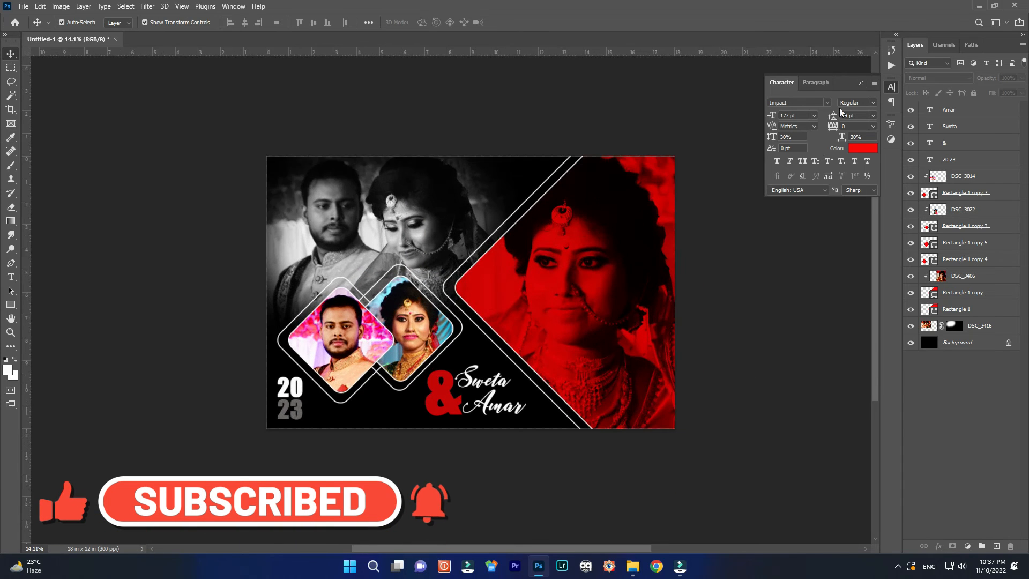
pyautogui.click(891, 87)
pyautogui.scroll(3, 804, 172)
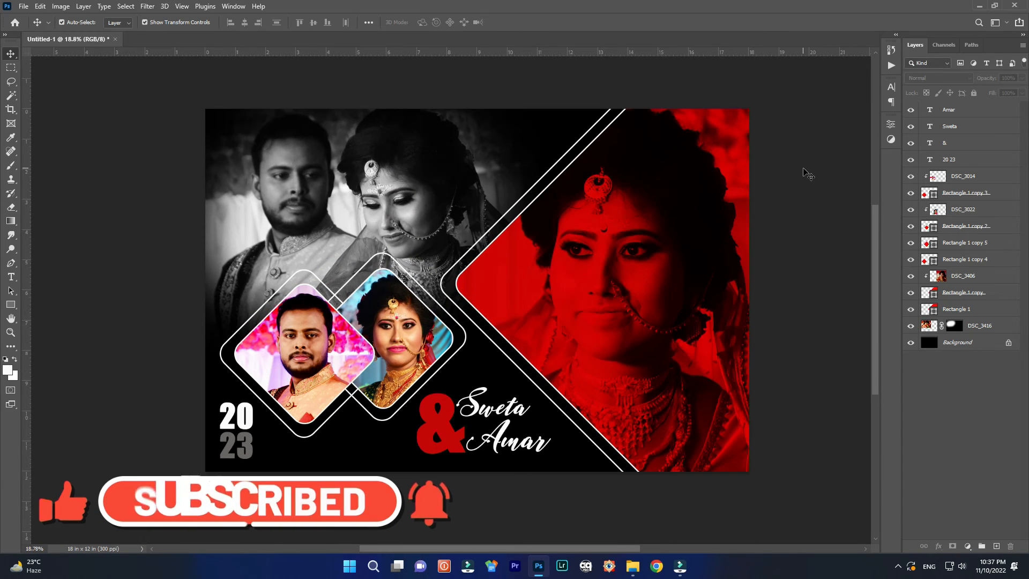